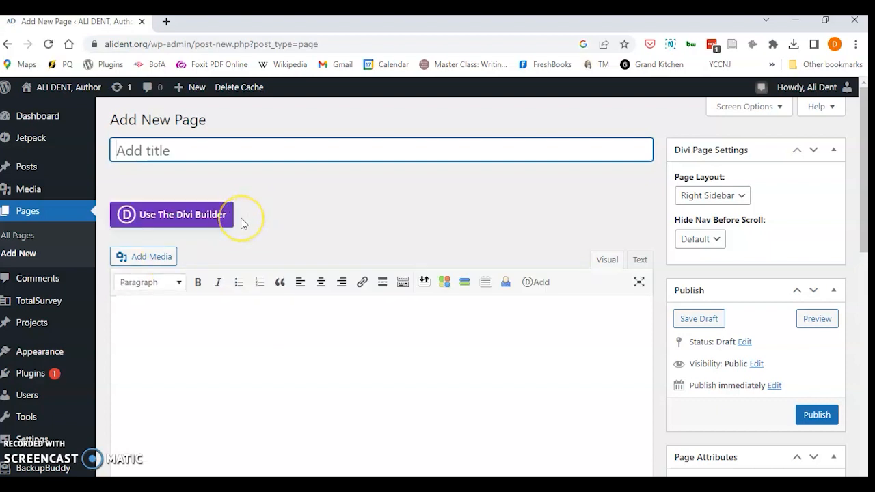
- Title the new page "Fog Test" and start building it from scratch with the Divi Builder
type("Fog Test")
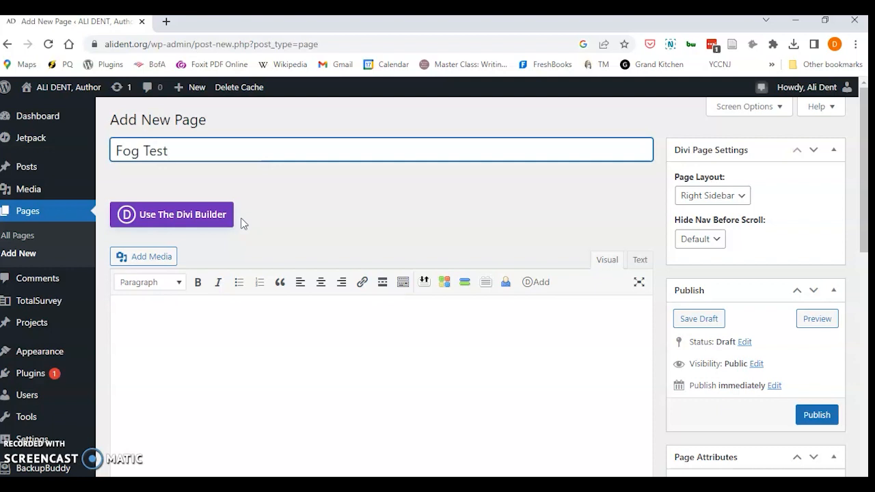
left_click(192, 220)
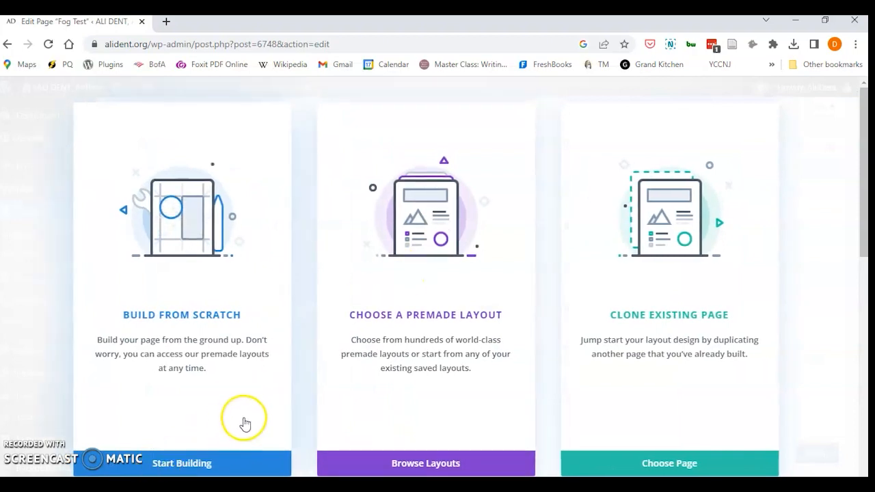
left_click(191, 463)
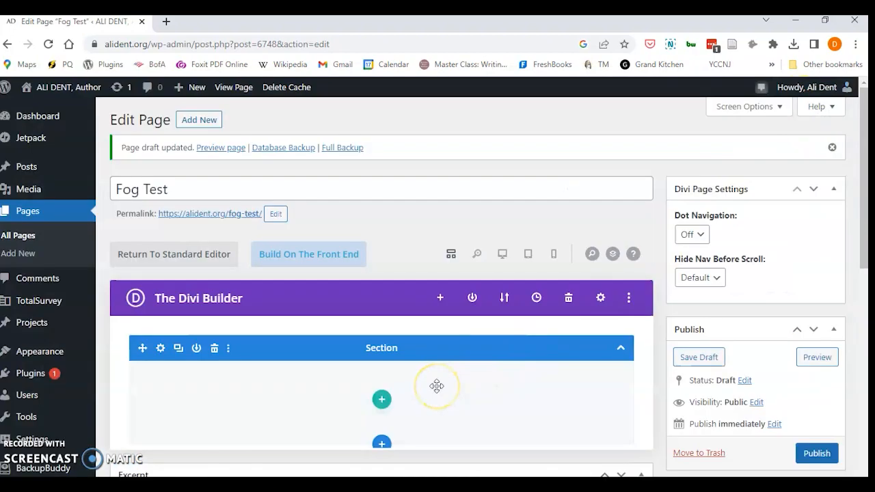
- Insert the saved library section "Fog Pink Section - header-fog-new _1_" below the page's empty section
scroll(436, 386, "down", 4)
scroll(437, 386, "up", 4)
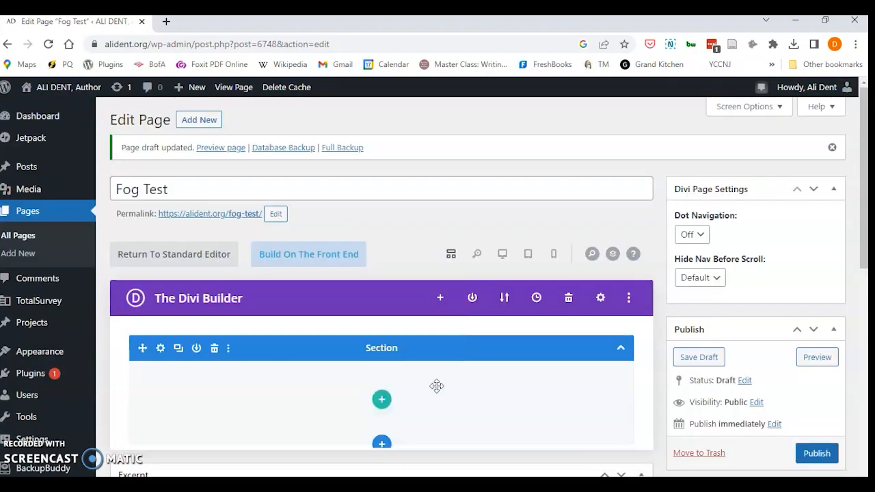
scroll(437, 386, "down", 3)
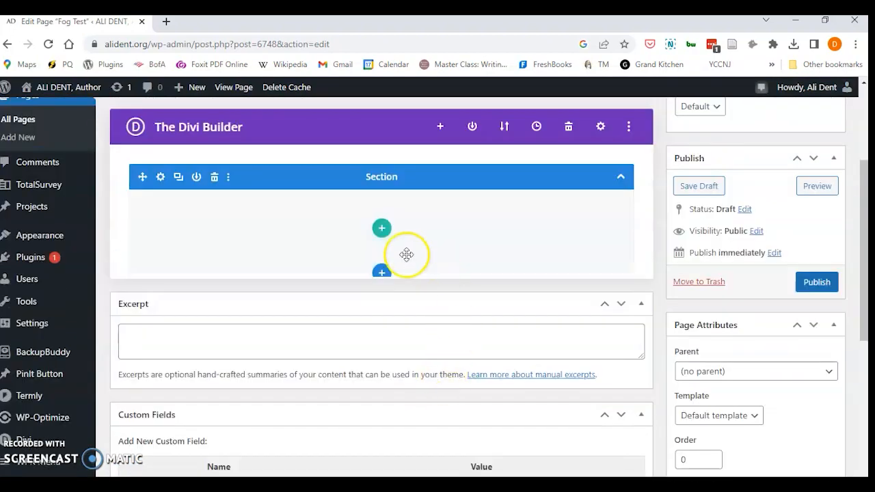
left_click(381, 273)
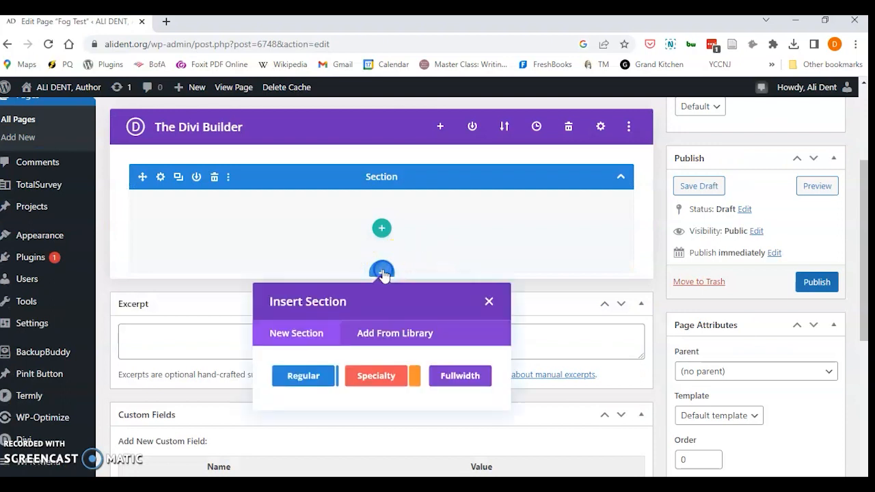
left_click(395, 333)
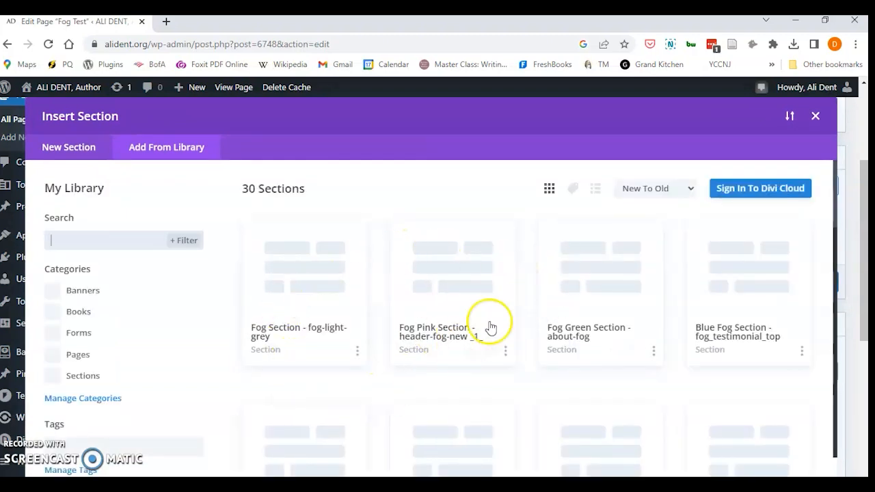
scroll(447, 371, "down", 3)
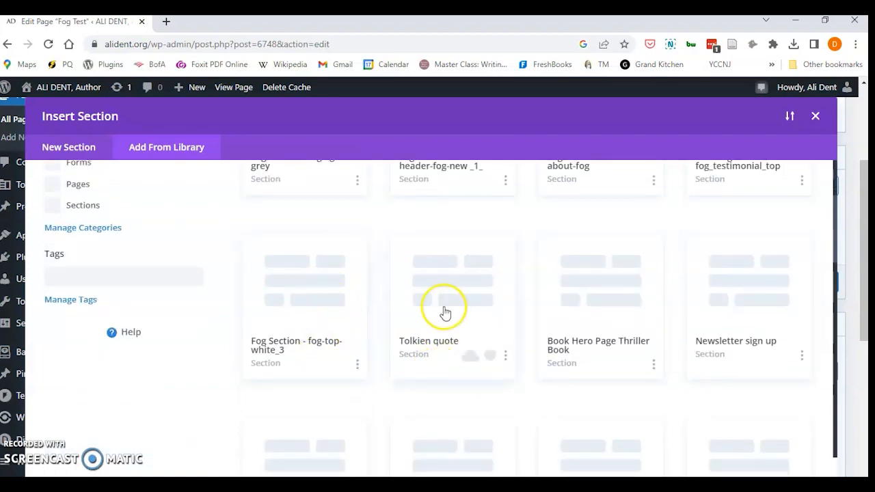
scroll(611, 307, "up", 3)
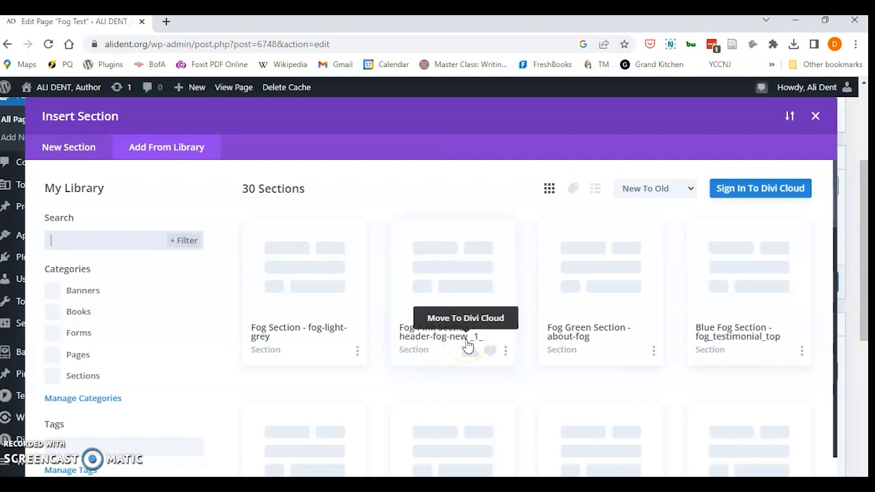
left_click(457, 285)
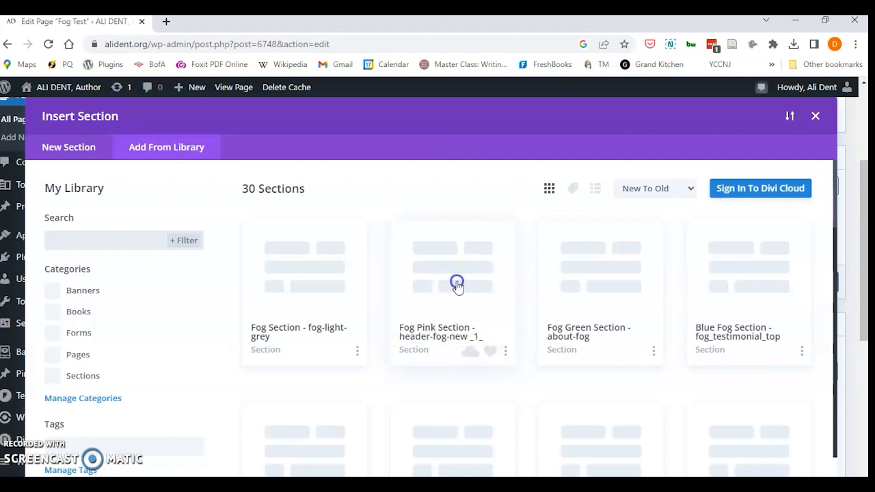
left_click(231, 433)
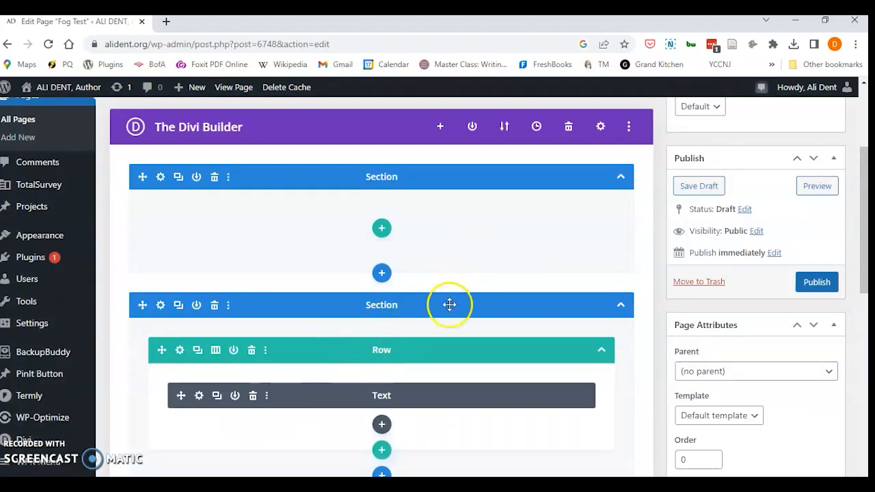
- Delete the empty first section and open the page in the front-end visual builder
left_click(214, 177)
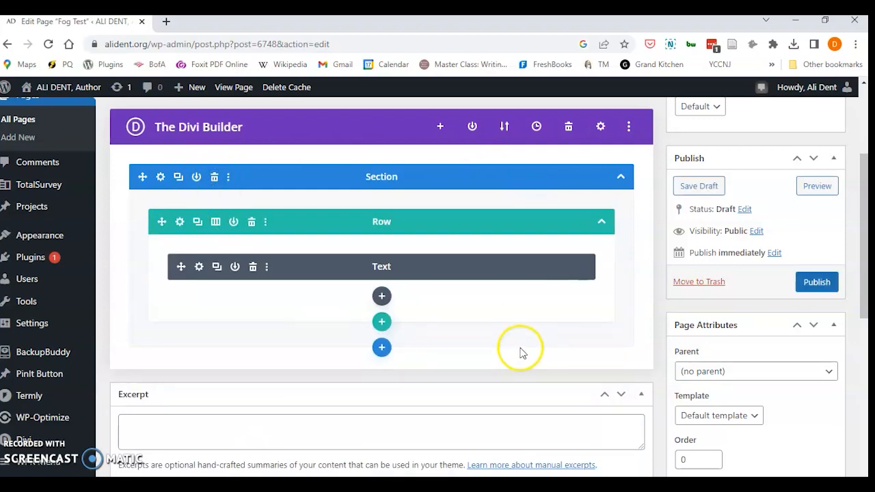
scroll(520, 352, "up", 3)
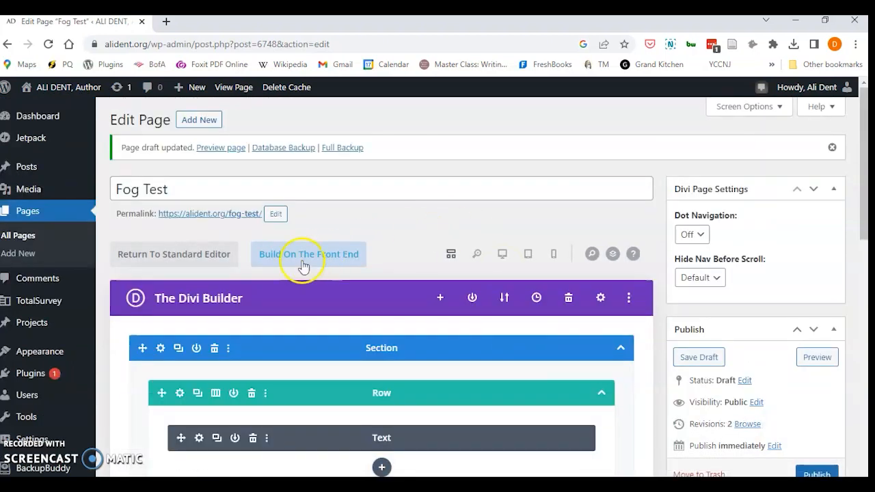
left_click(304, 264)
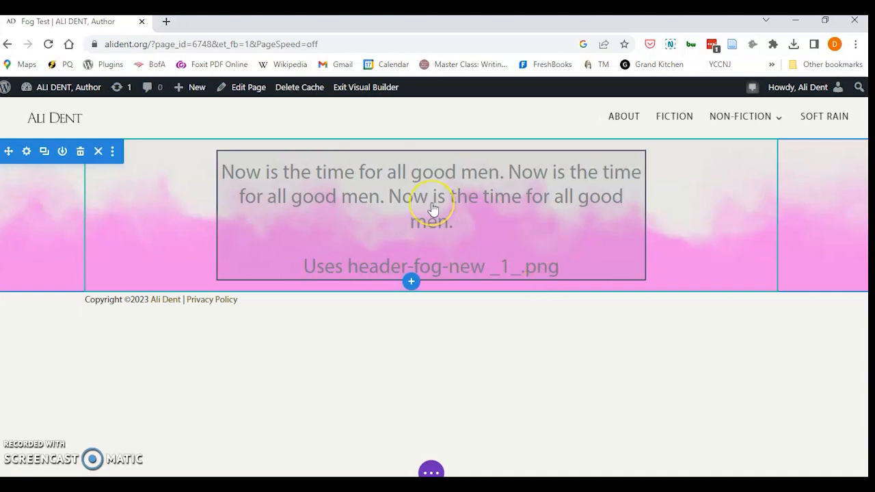
- Lighten the pink fog section's background color to rgba(242,152,231,0.67) and save the section settings
left_click(431, 472)
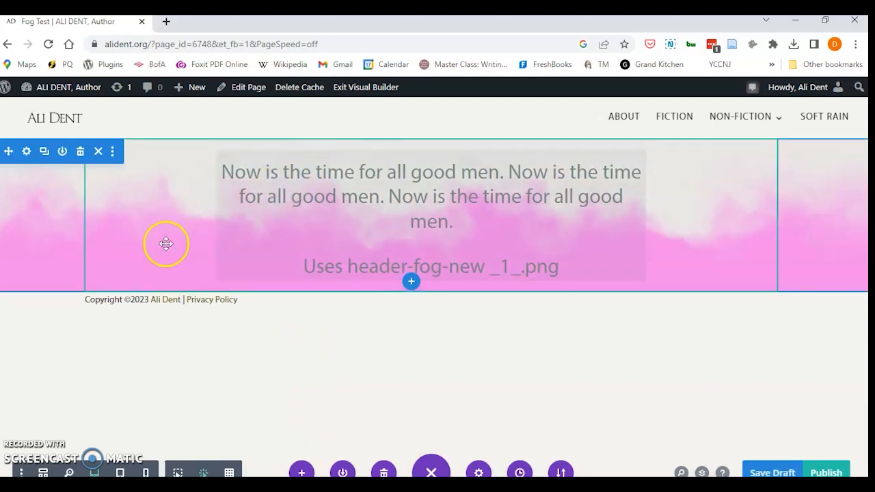
left_click(26, 153)
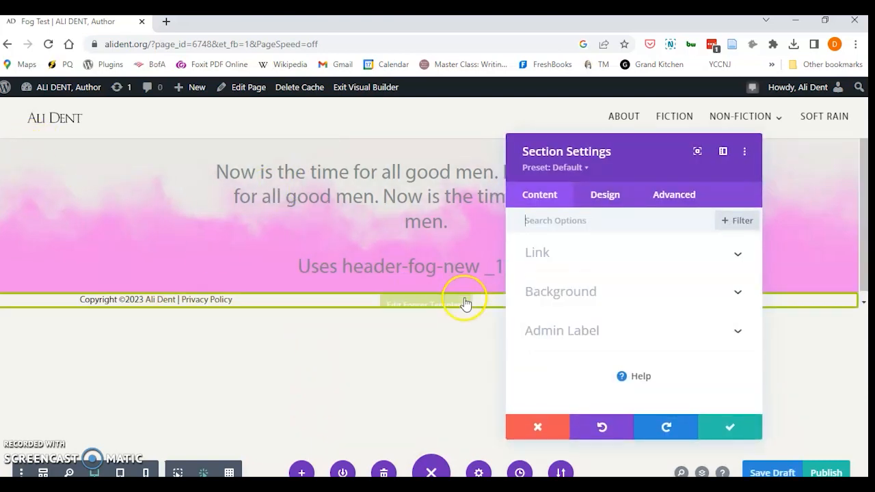
left_click(607, 300)
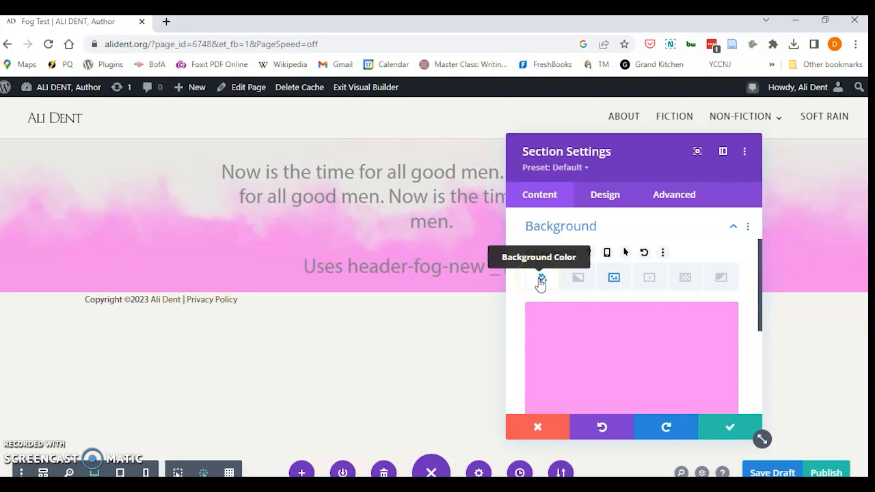
left_click(615, 280)
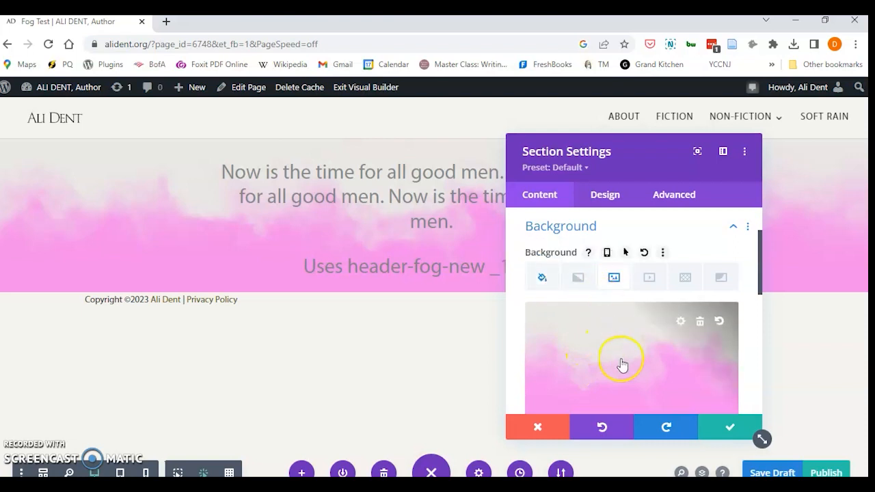
left_click(541, 278)
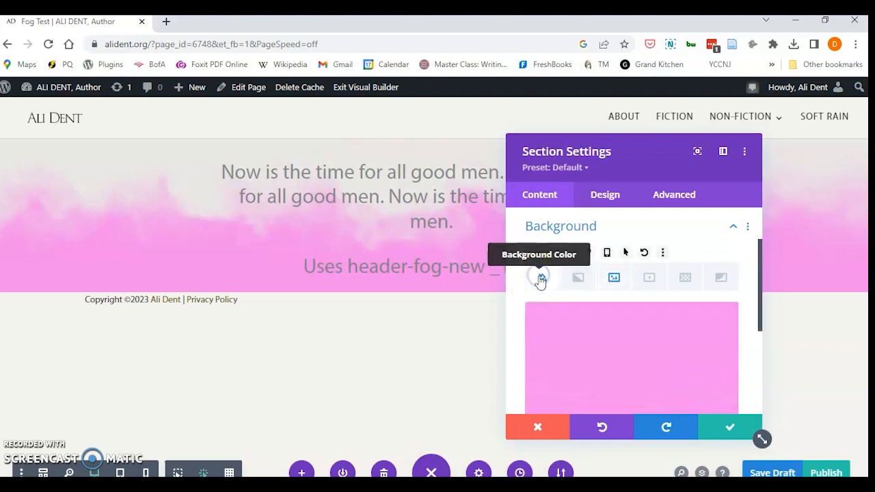
left_click(614, 350)
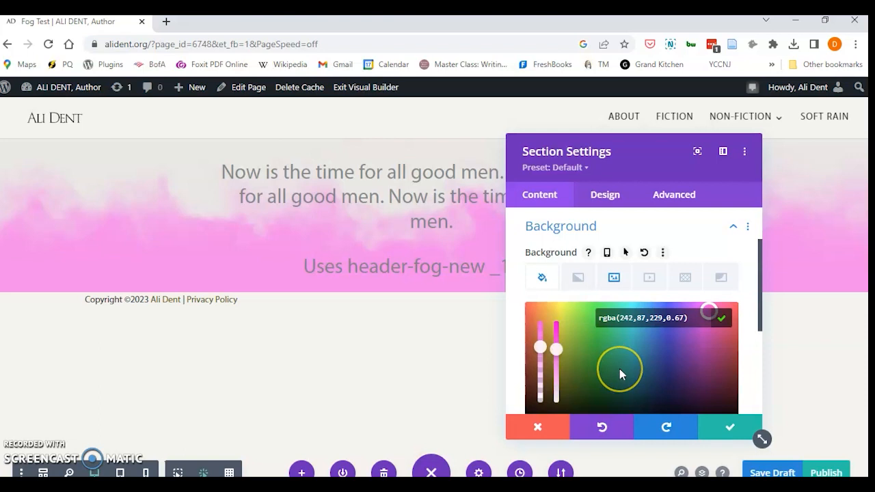
scroll(619, 369, "down", 3)
scroll(619, 368, "up", 3)
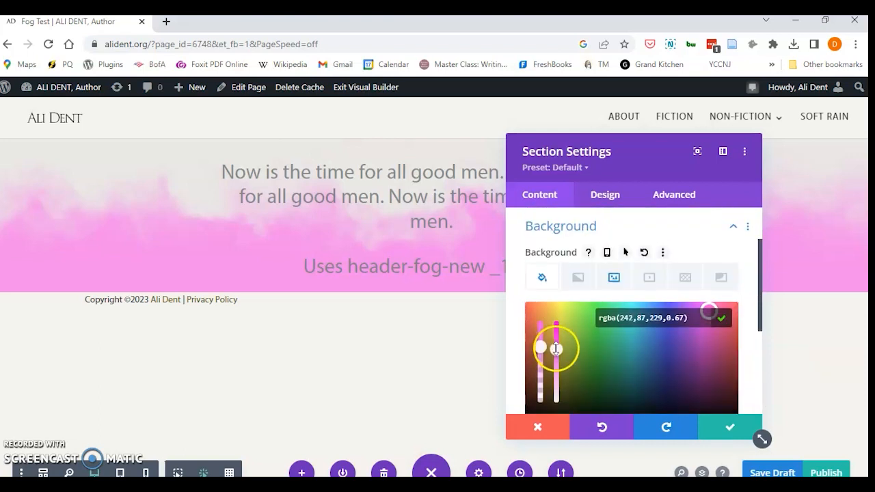
left_click_drag(556, 347, 564, 386)
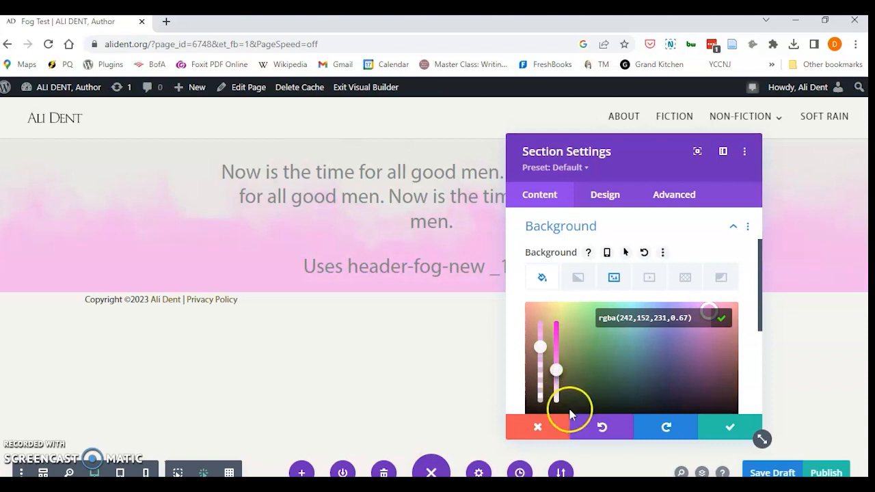
left_click(722, 426)
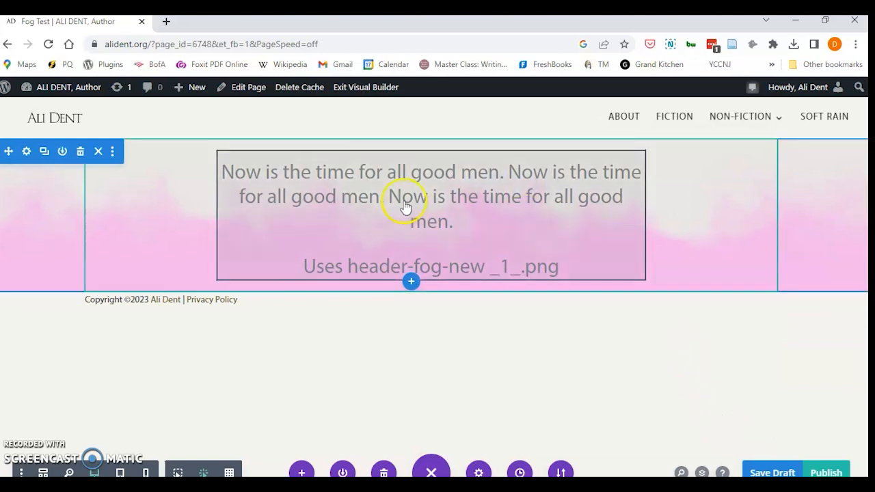
- Set the text color of the fog section's text module to the saved near-black #1c1d1d
left_click(314, 173)
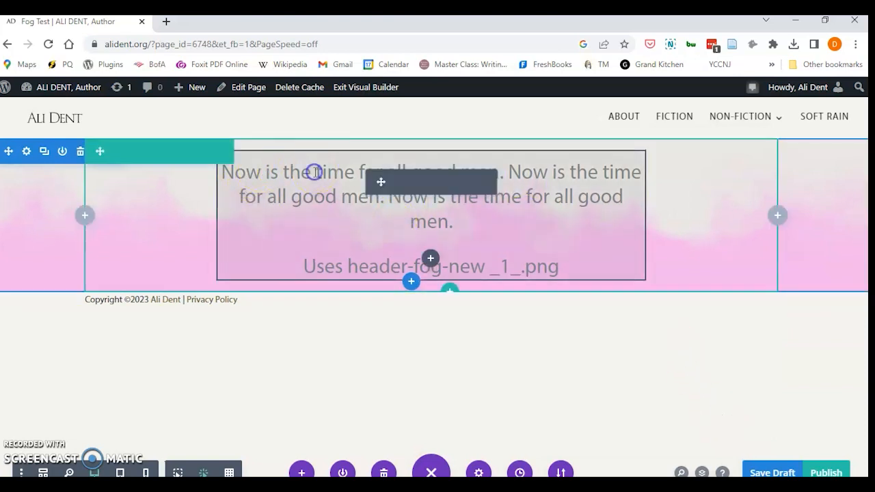
left_click(399, 183)
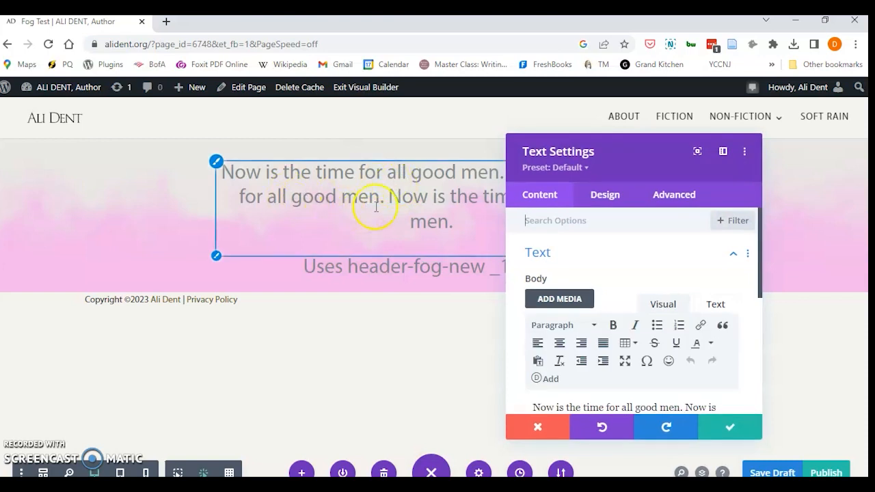
left_click(615, 196)
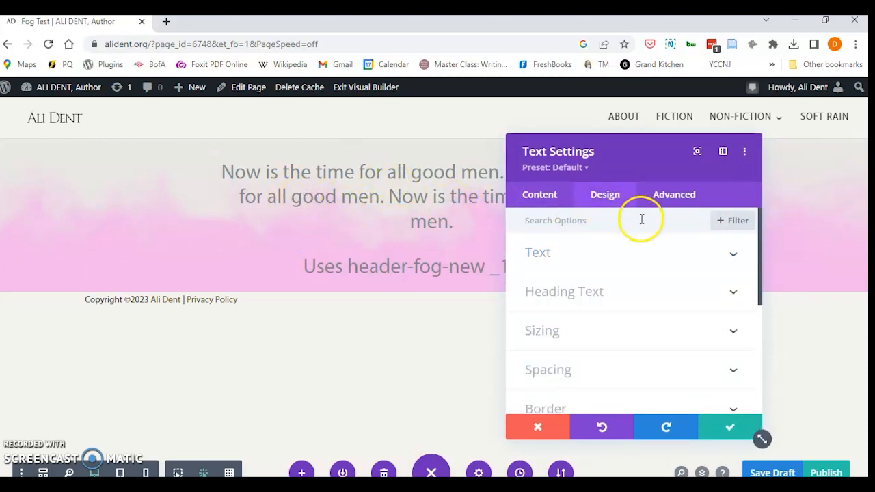
left_click(715, 254)
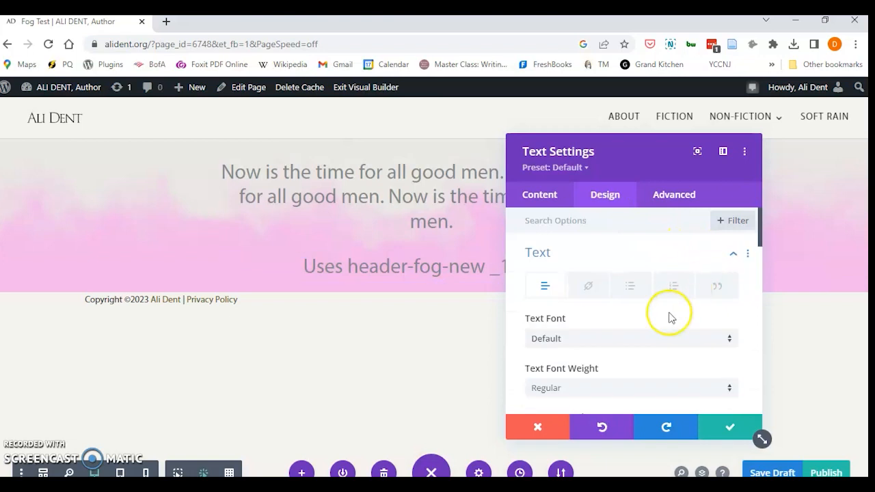
scroll(670, 316, "down", 3)
left_click(624, 350)
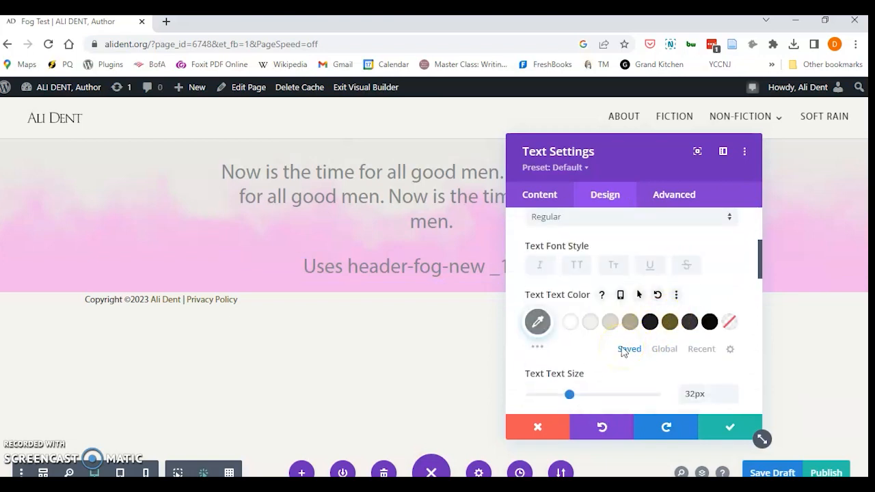
left_click(650, 322)
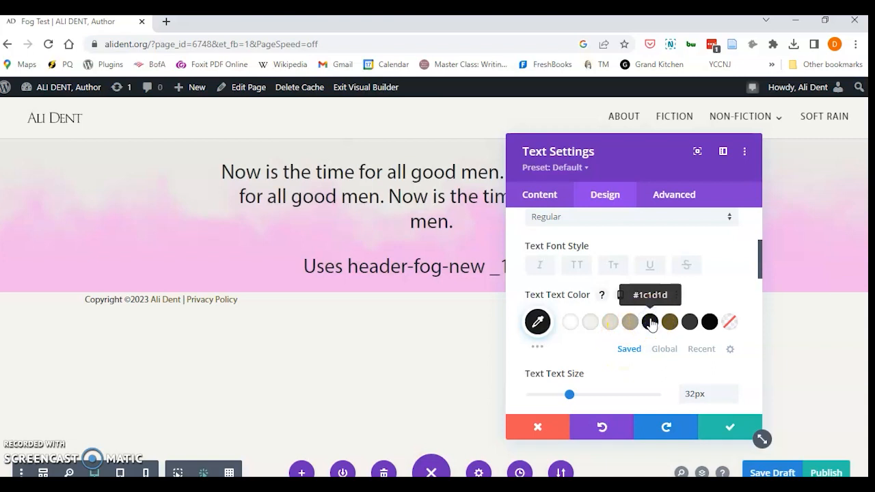
- Change the text module's text color to the custom grey-blue #6f7684
left_click(538, 322)
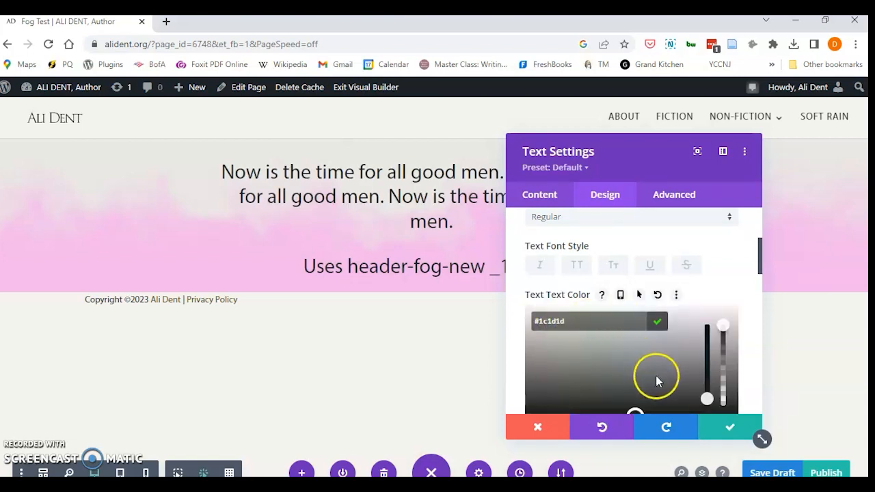
left_click_drag(635, 411, 656, 323)
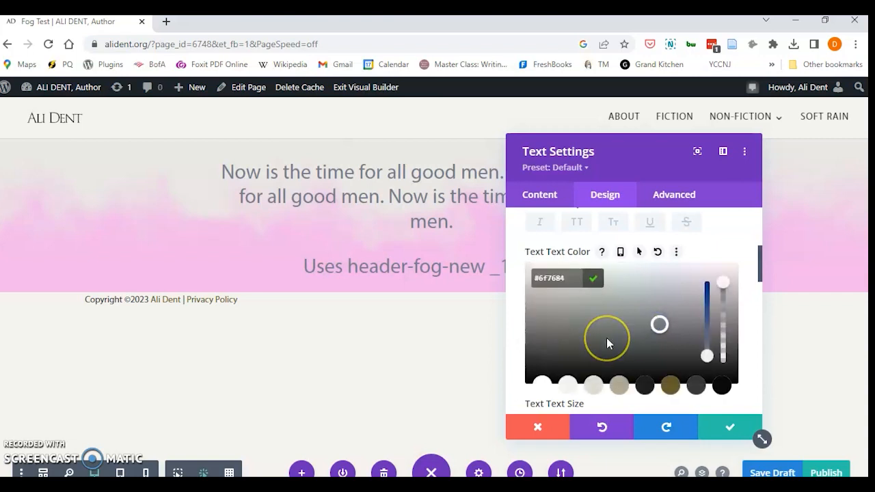
scroll(606, 338, "down", 3)
scroll(606, 338, "up", 3)
scroll(606, 338, "down", 3)
scroll(606, 337, "up", 3)
mouse_move(607, 338)
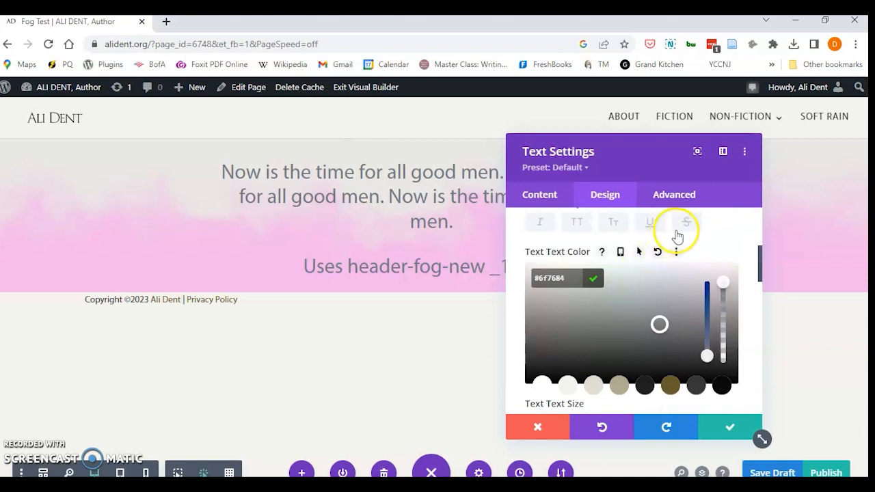
left_click(700, 243)
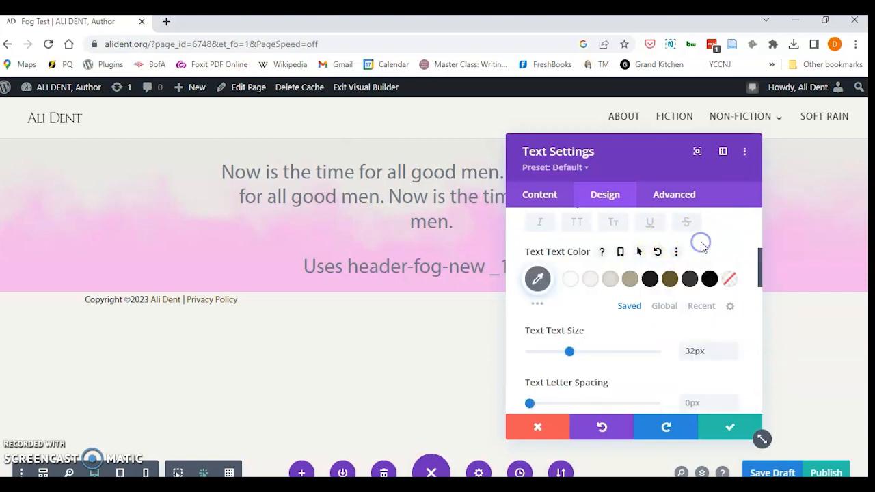
- Raise the color saturation and set the module's text color to the bright pink #ed50d5
left_click(537, 279)
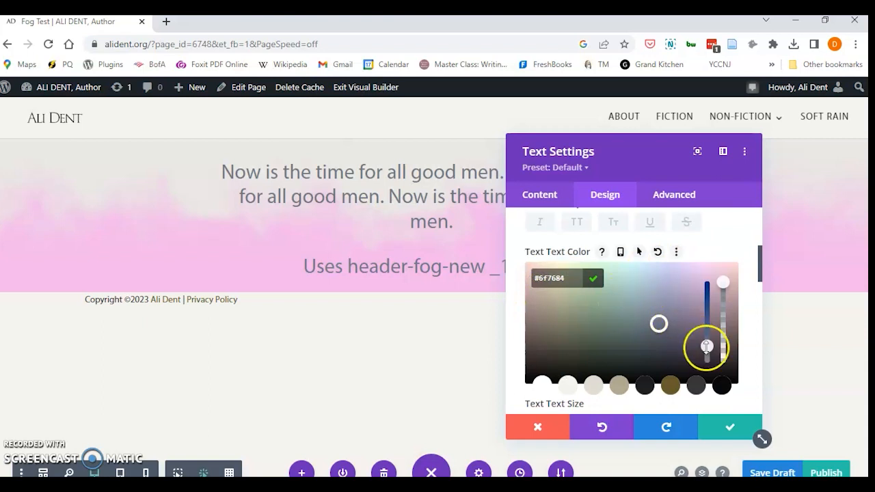
left_click_drag(707, 347, 704, 316)
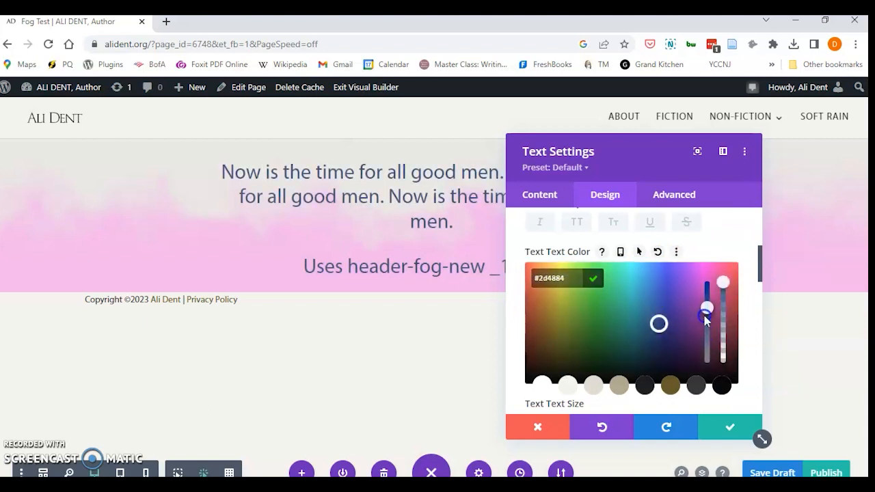
left_click(708, 272)
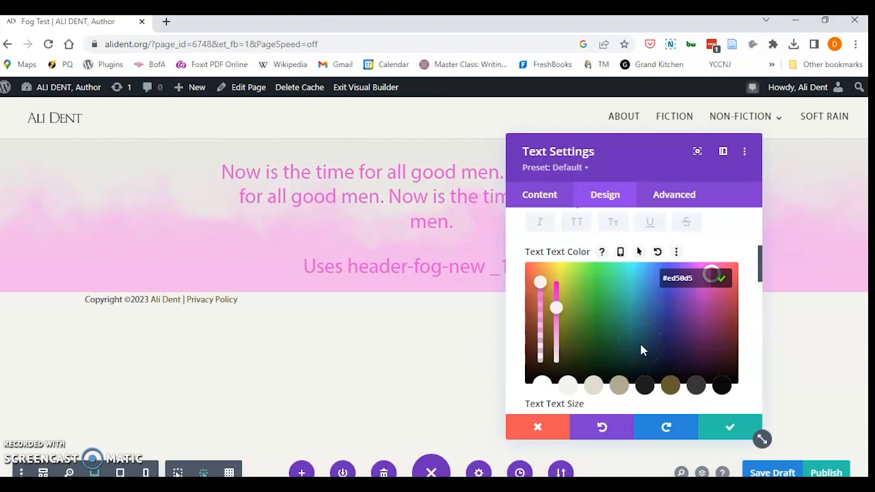
- Apply the first text shadow preset to the fog section's text and save the module settings
scroll(640, 350, "down", 3)
scroll(641, 345, "down", 3)
left_click(639, 266)
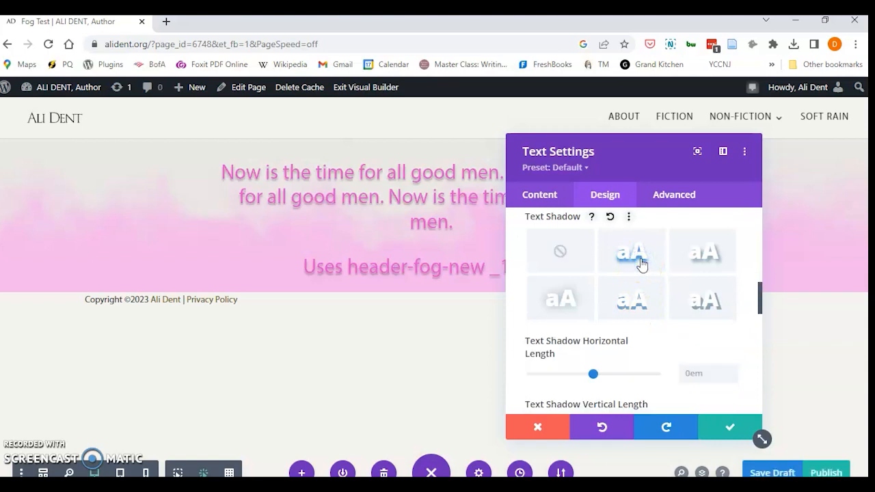
left_click(715, 427)
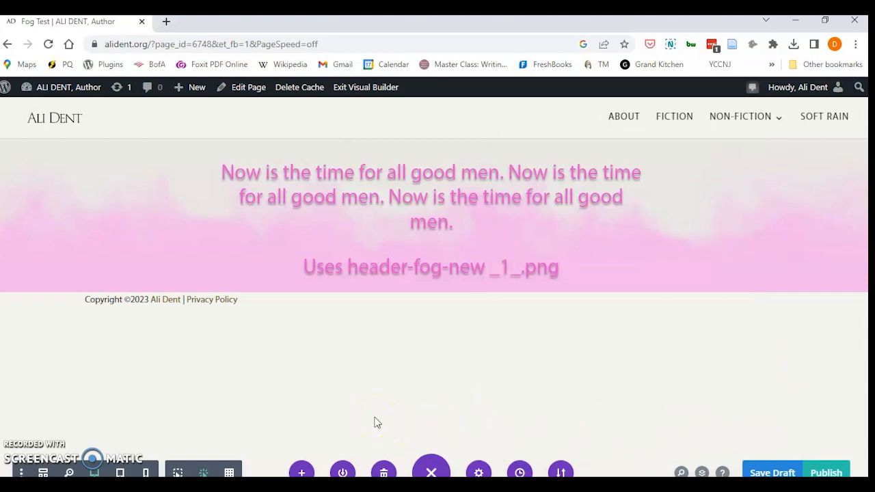
- Save the Fog Test page as a draft and open the Divi Library from the site's dashboard
left_click(774, 471)
left_click(58, 109)
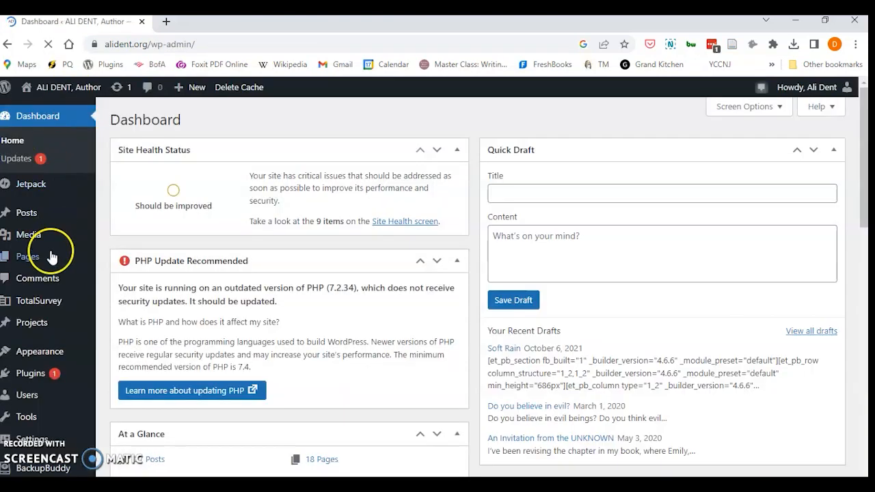
mouse_move(51, 257)
scroll(51, 257, "down", 5)
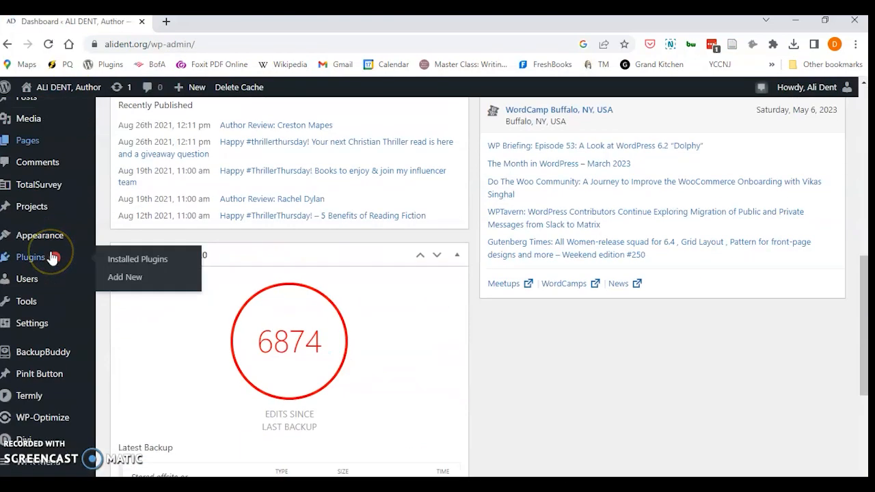
mouse_move(45, 436)
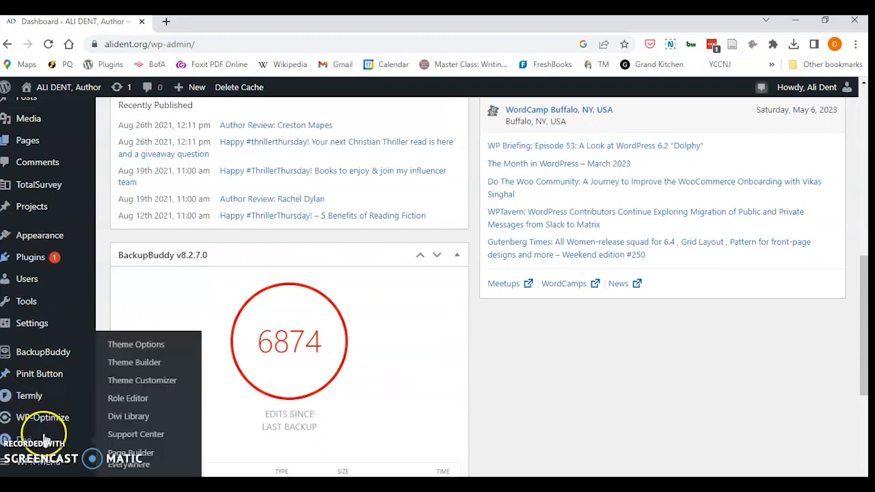
left_click(130, 418)
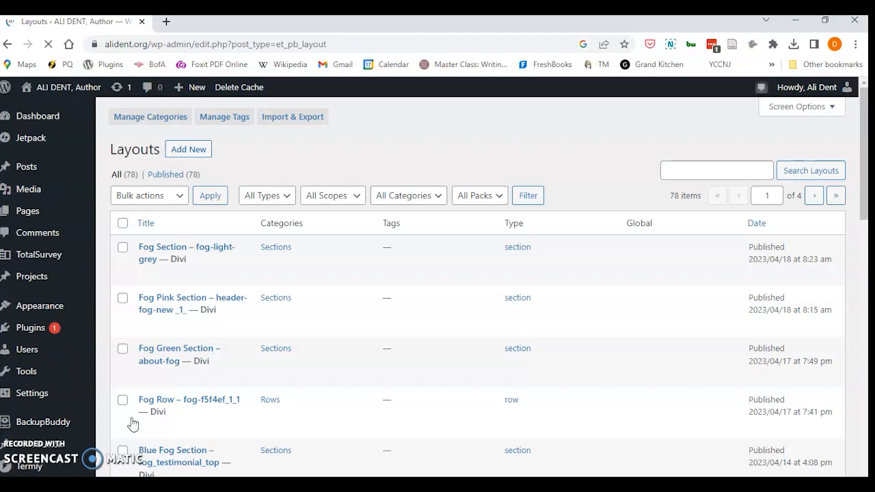
- Examine the fog sections, rows and modules in the Divi Library layouts list, including their categories and types
mouse_move(158, 309)
left_click_drag(863, 166, 864, 248)
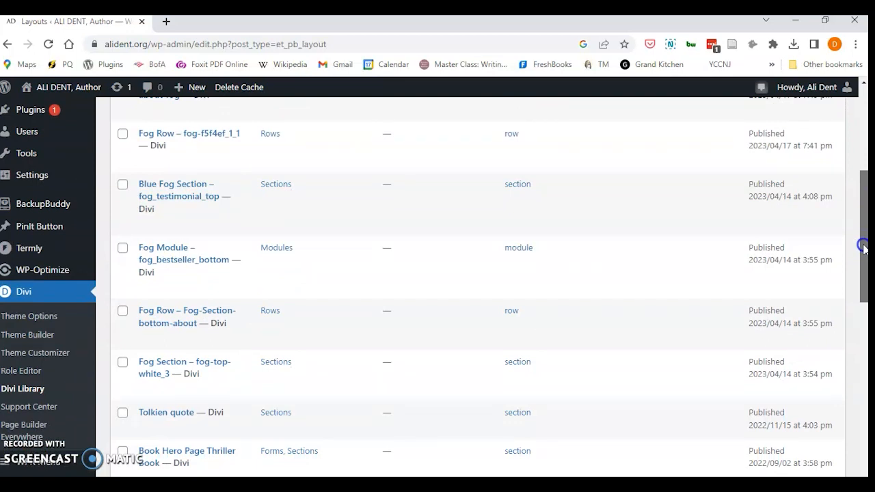
left_click_drag(864, 249, 863, 249)
mouse_move(123, 367)
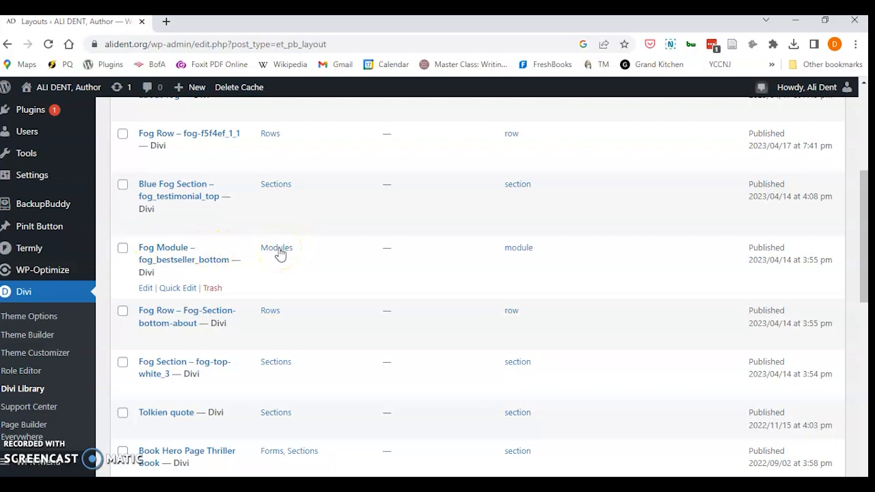
scroll(279, 253, "up", 3)
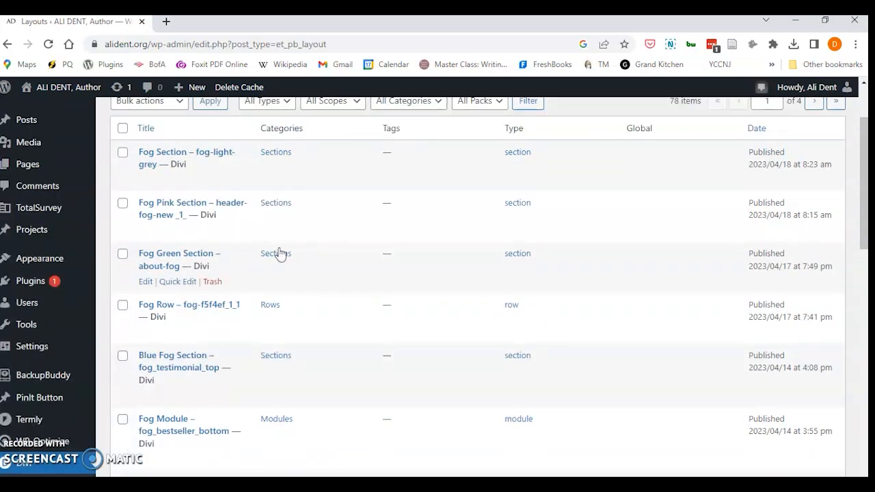
scroll(278, 253, "down", 3)
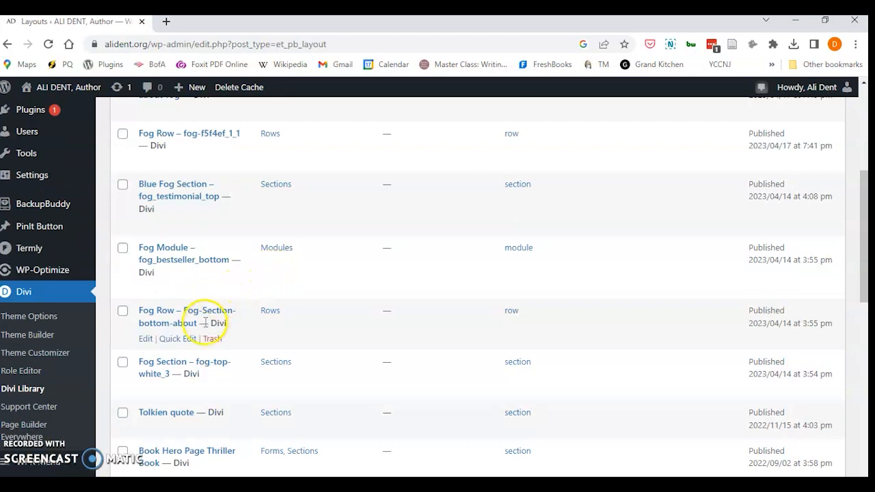
scroll(205, 322, "up", 3)
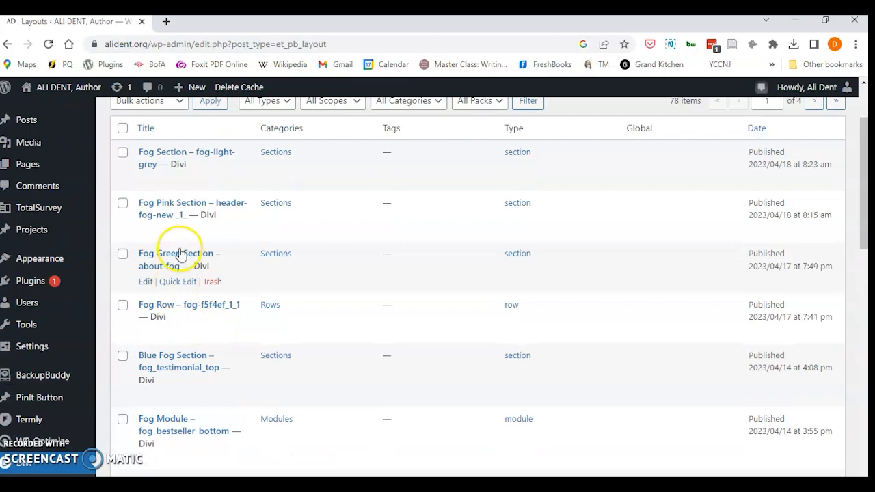